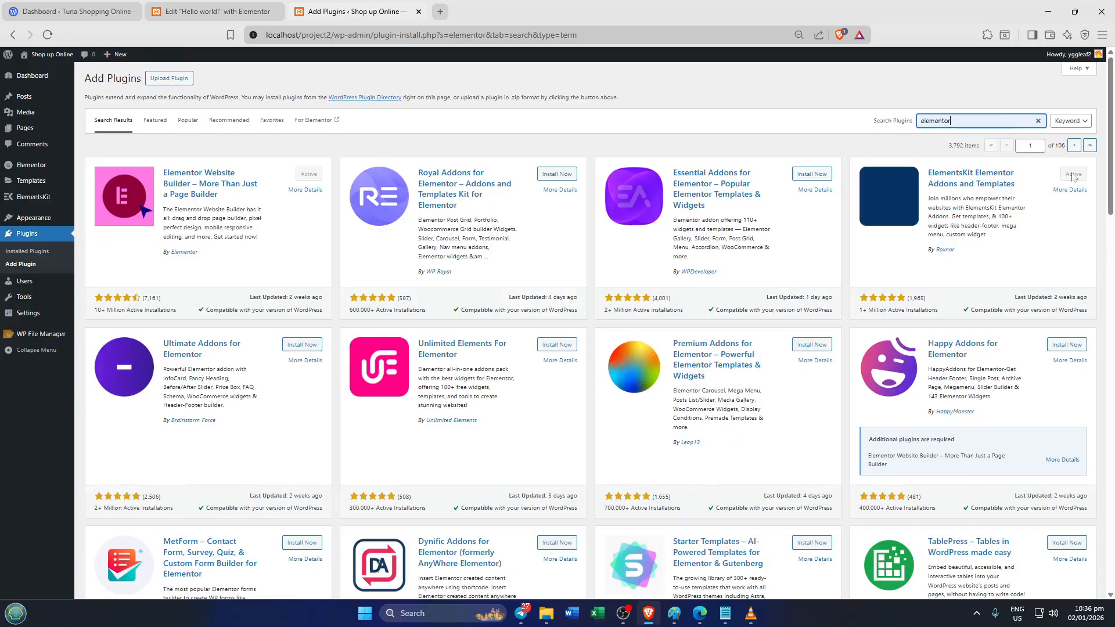
# Add a Button widget below the welcome text of the "Hello world!" post
pyautogui.press('ctrl')
pyautogui.press('ctrl')
pyautogui.press('ctrl')
pyautogui.press('ctrl')
pyautogui.click(230, 16)
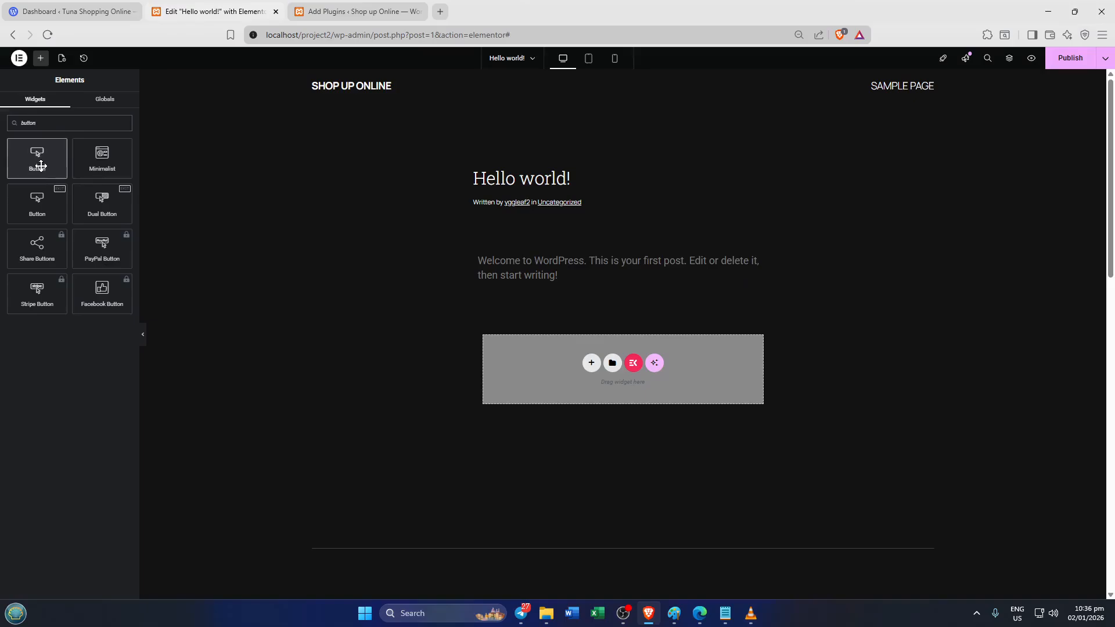
pyautogui.click(41, 166)
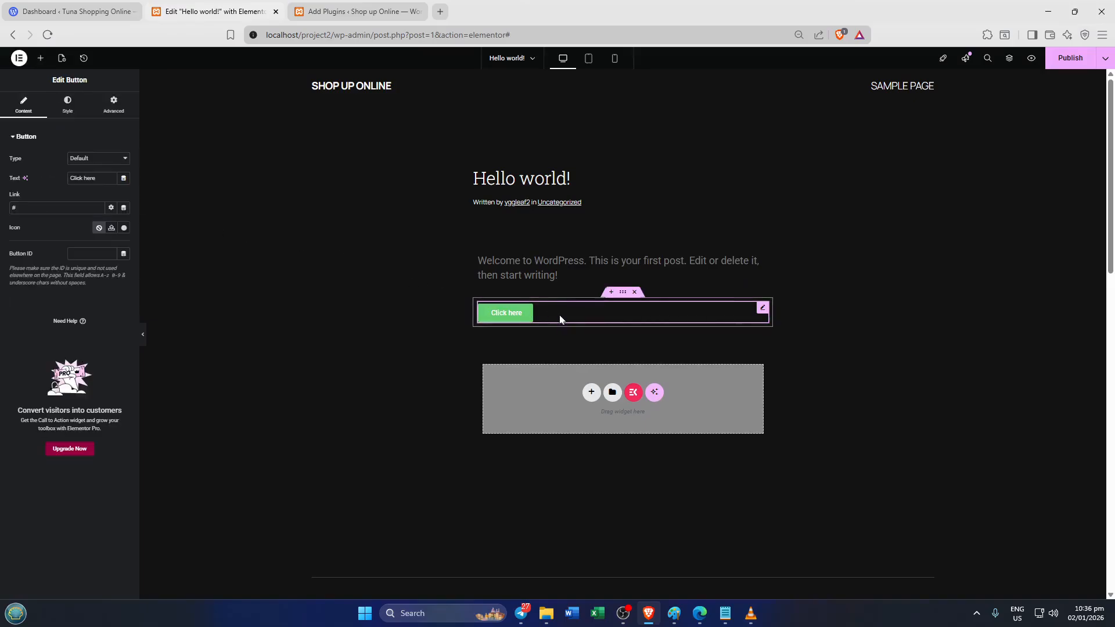
# Copy the "Click here" button and paste it twice to make a stack of three buttons
pyautogui.rightClick(525, 315)
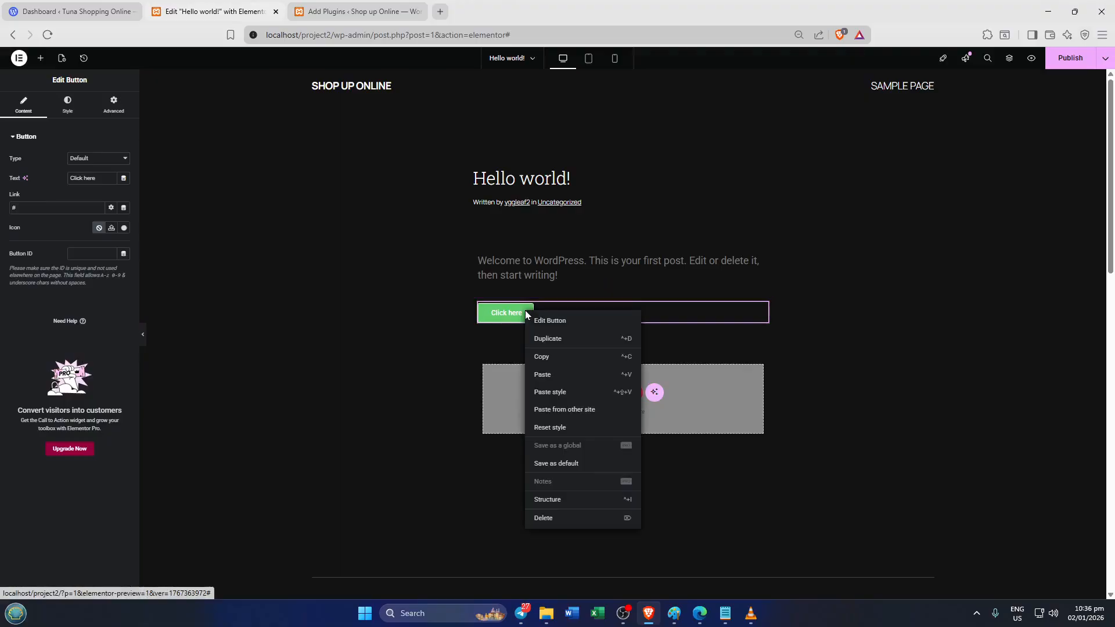
pyautogui.click(584, 364)
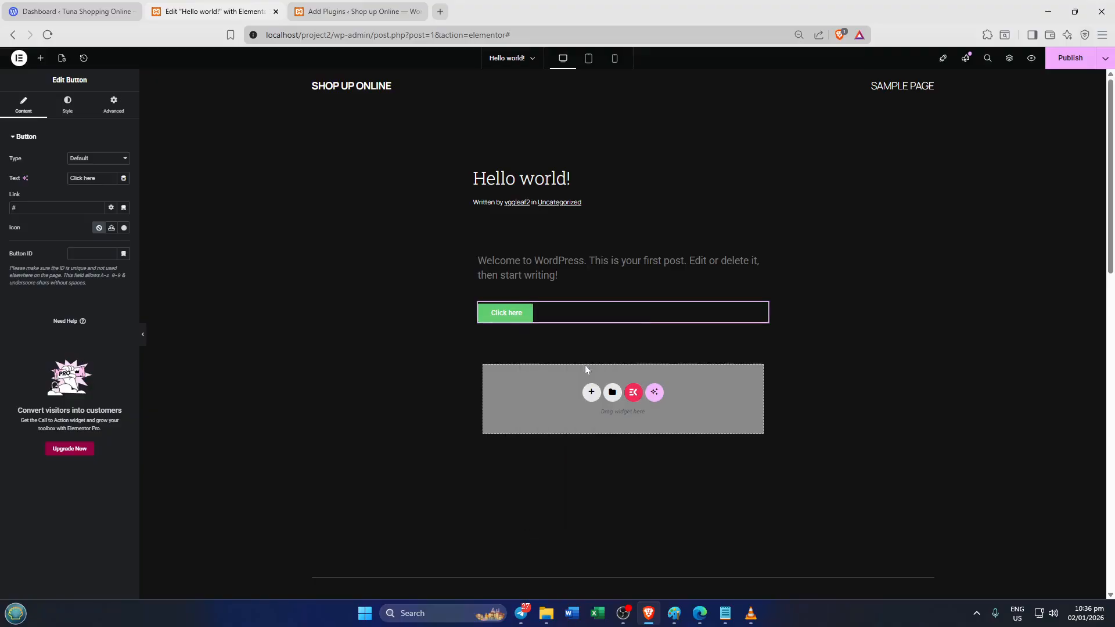
pyautogui.hotkey('ctrl', 'v')
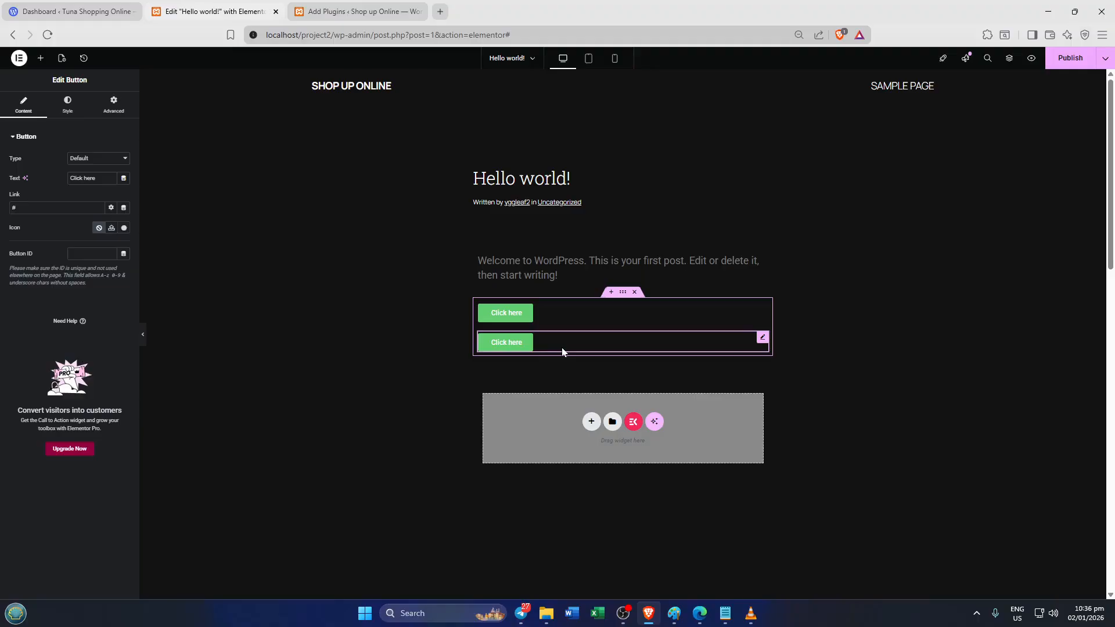
pyautogui.hotkey('ctrl', 'v')
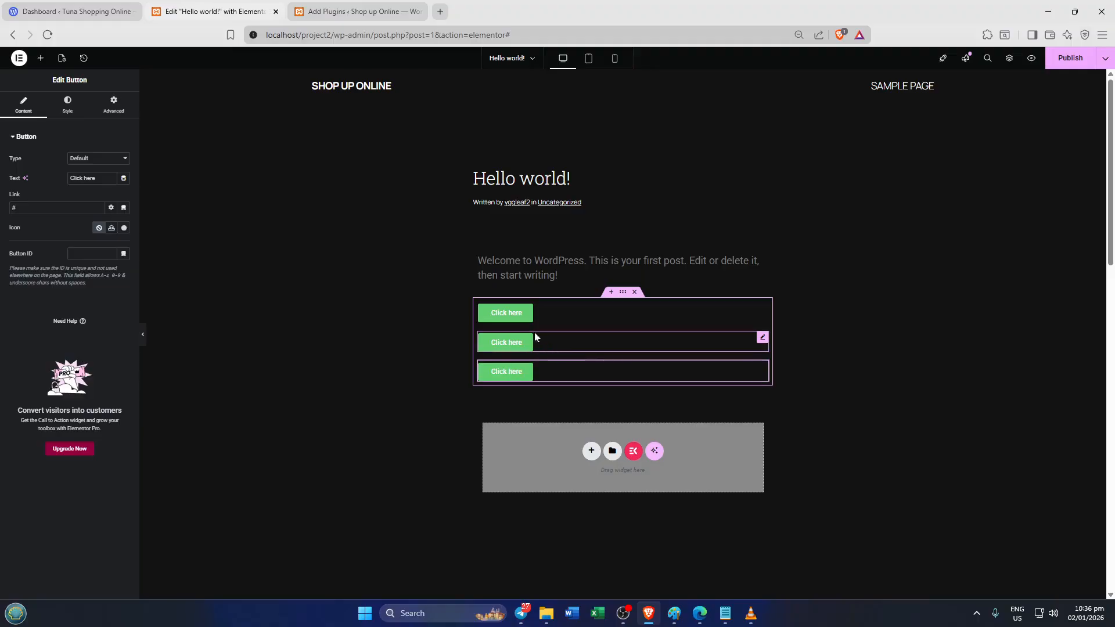
# Give the first button a custom width of about 31% and center its self-alignment
pyautogui.click(517, 319)
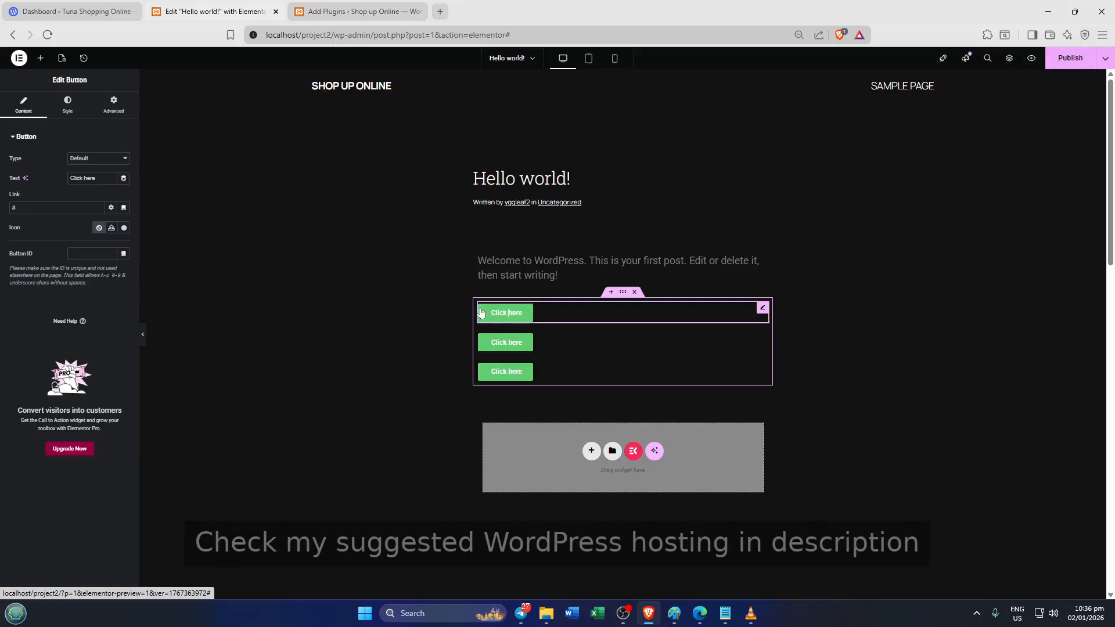
pyautogui.click(108, 107)
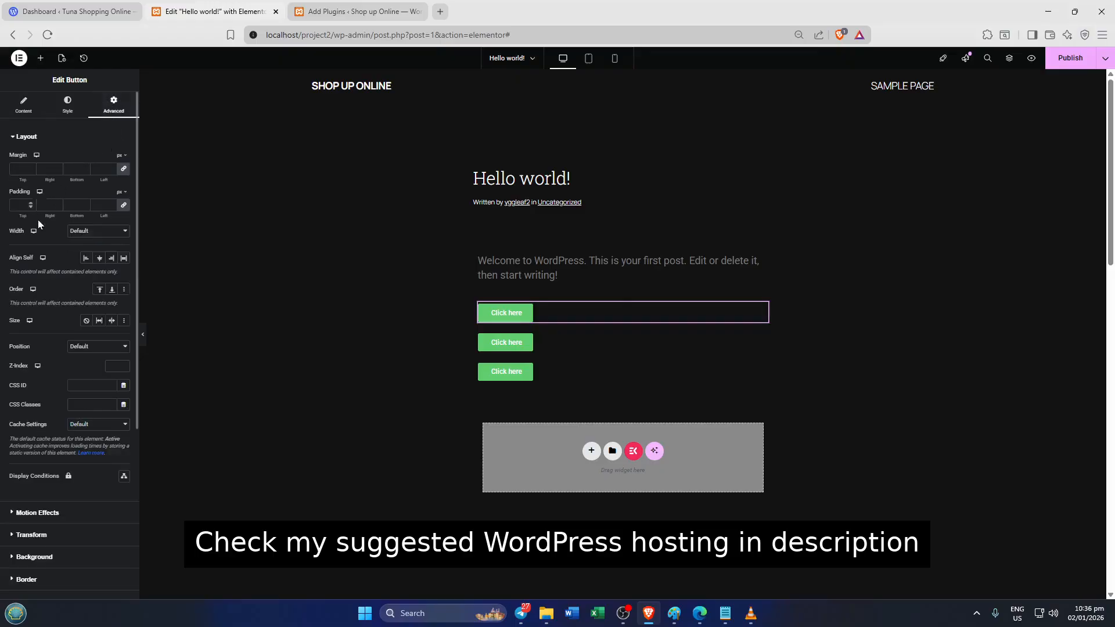
pyautogui.click(84, 231)
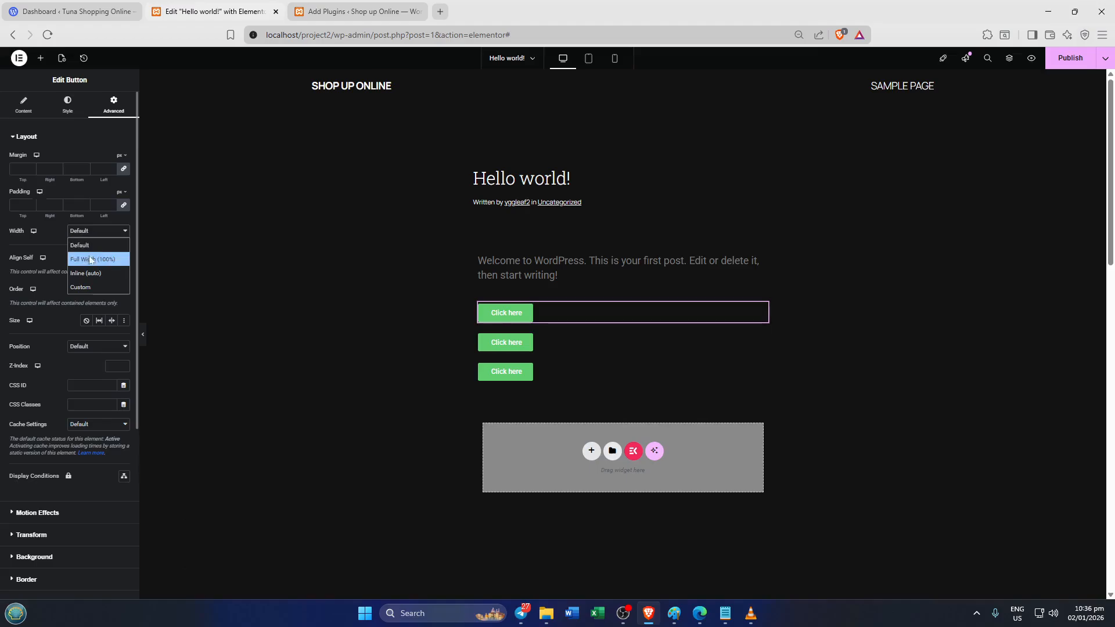
pyautogui.click(79, 287)
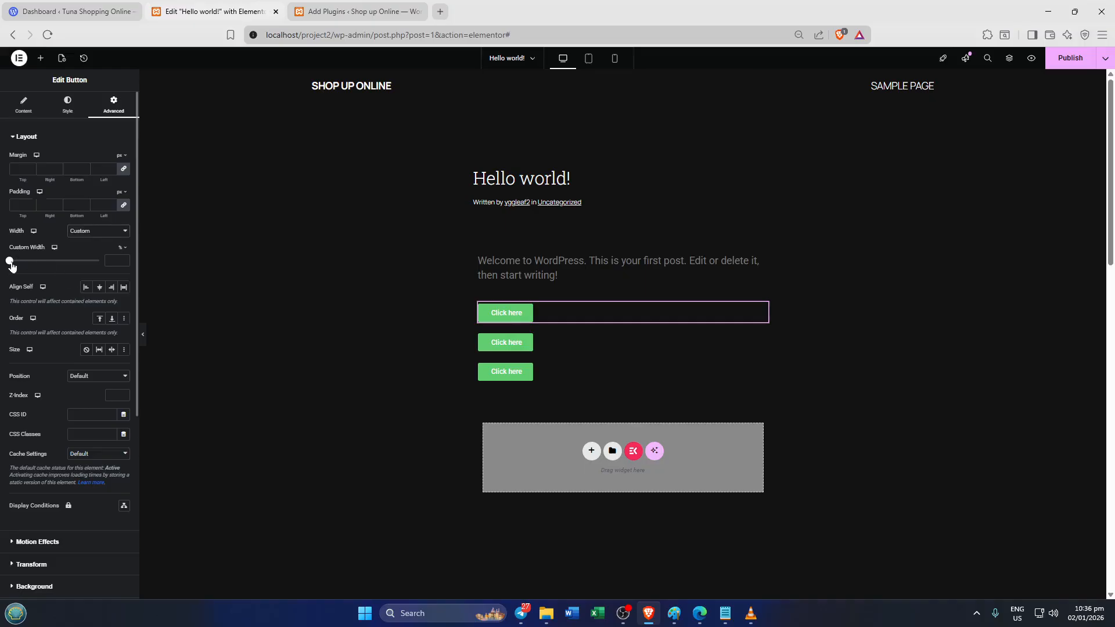
pyautogui.moveTo(12, 266); pyautogui.dragTo(31, 268)
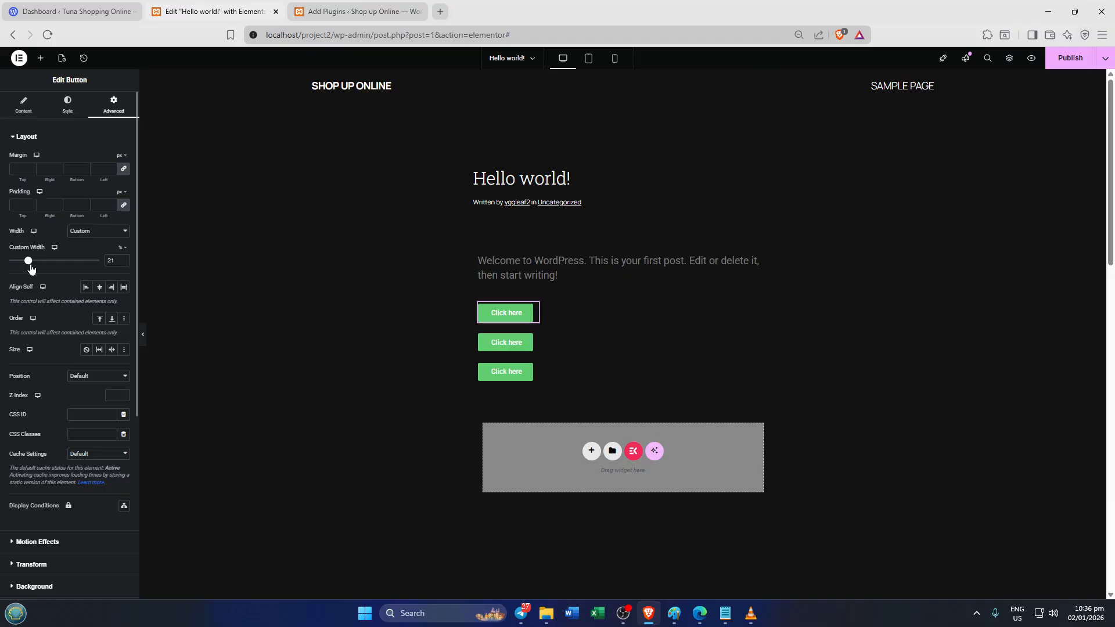
pyautogui.moveTo(31, 268); pyautogui.dragTo(53, 268)
pyautogui.moveTo(54, 261); pyautogui.dragTo(27, 273)
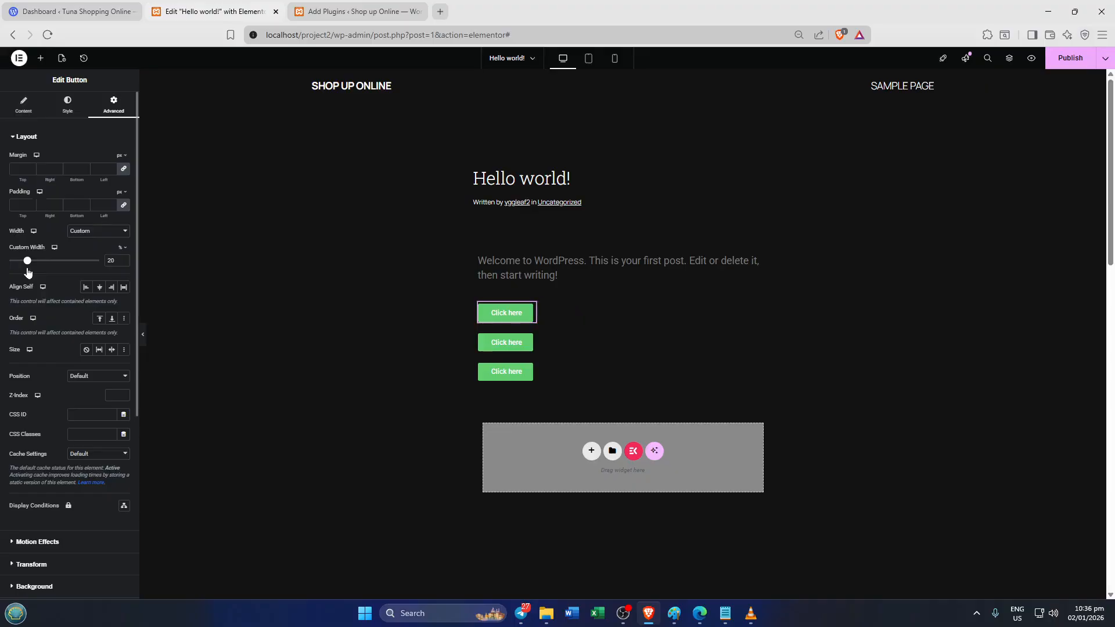
pyautogui.click(99, 287)
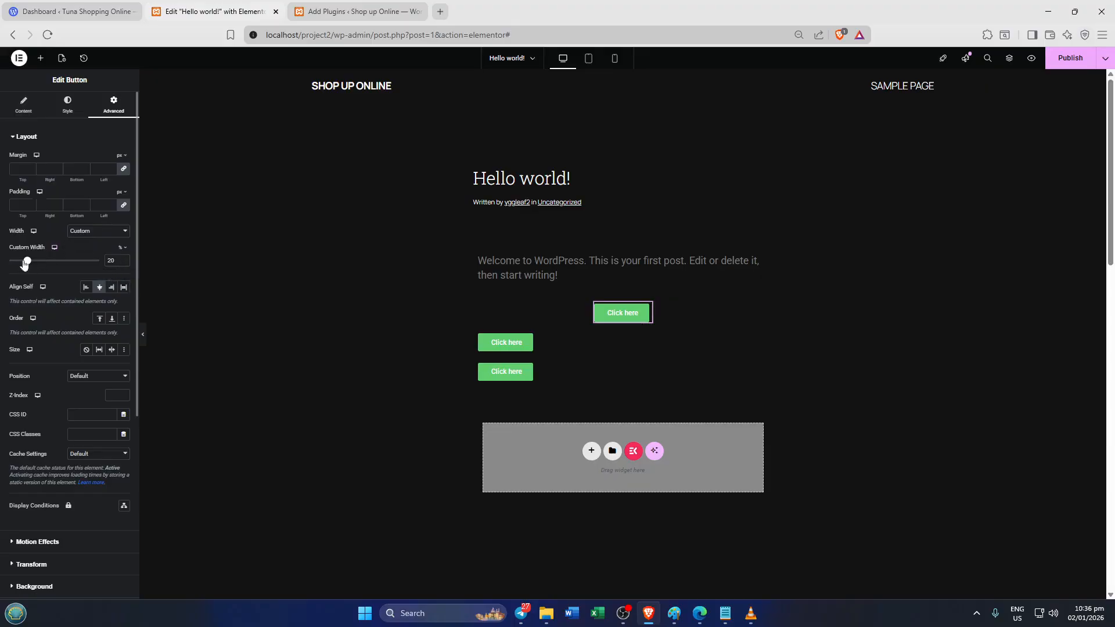
pyautogui.moveTo(24, 264); pyautogui.dragTo(37, 261)
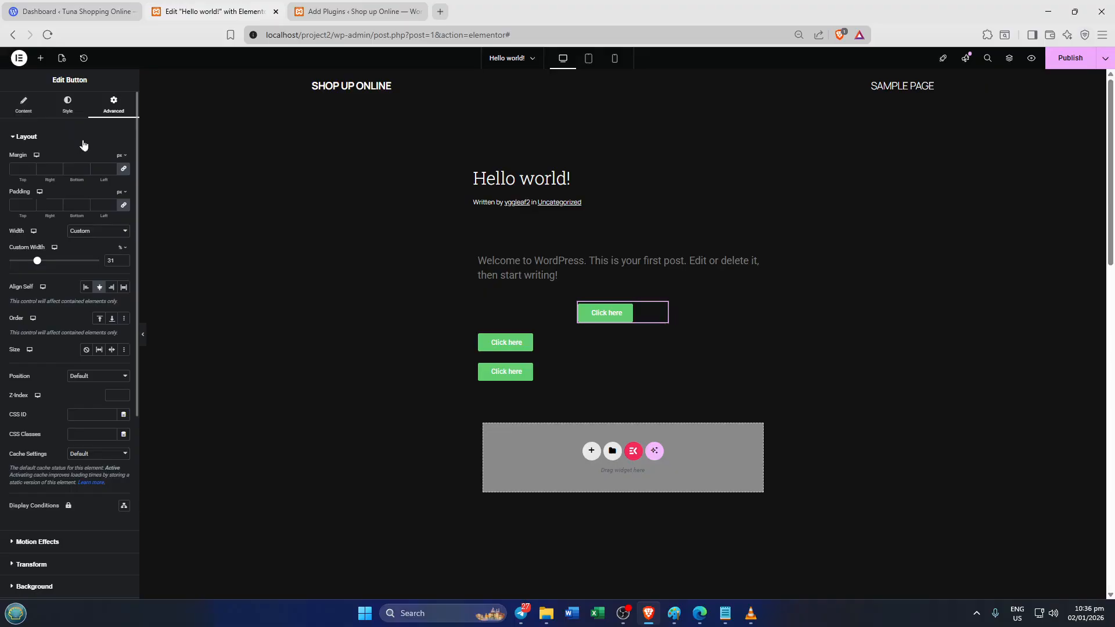
pyautogui.click(17, 109)
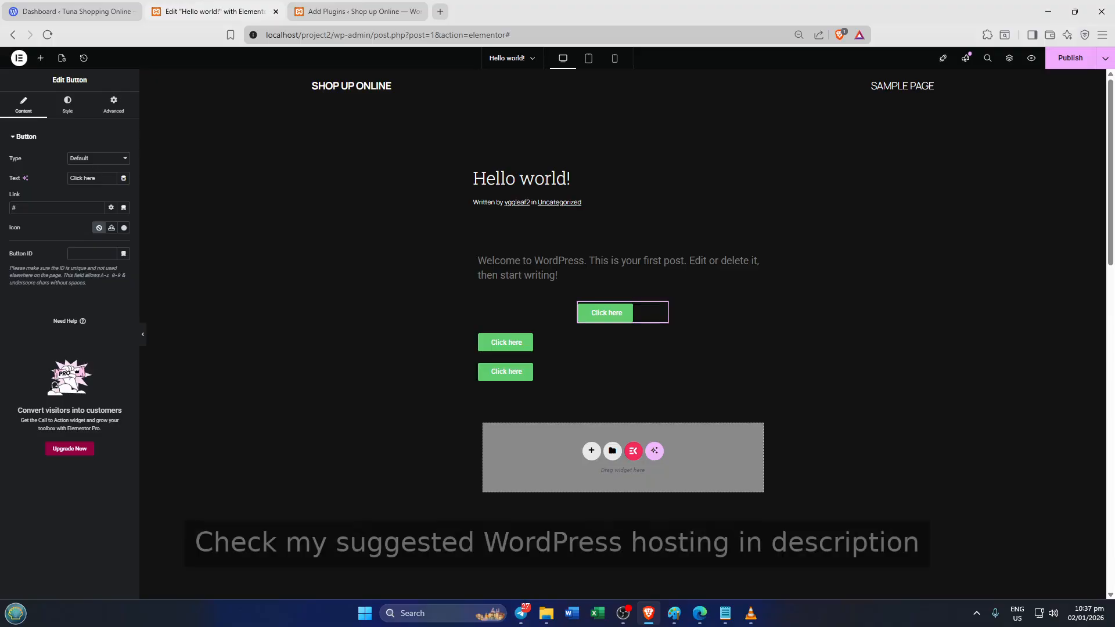
pyautogui.click(112, 165)
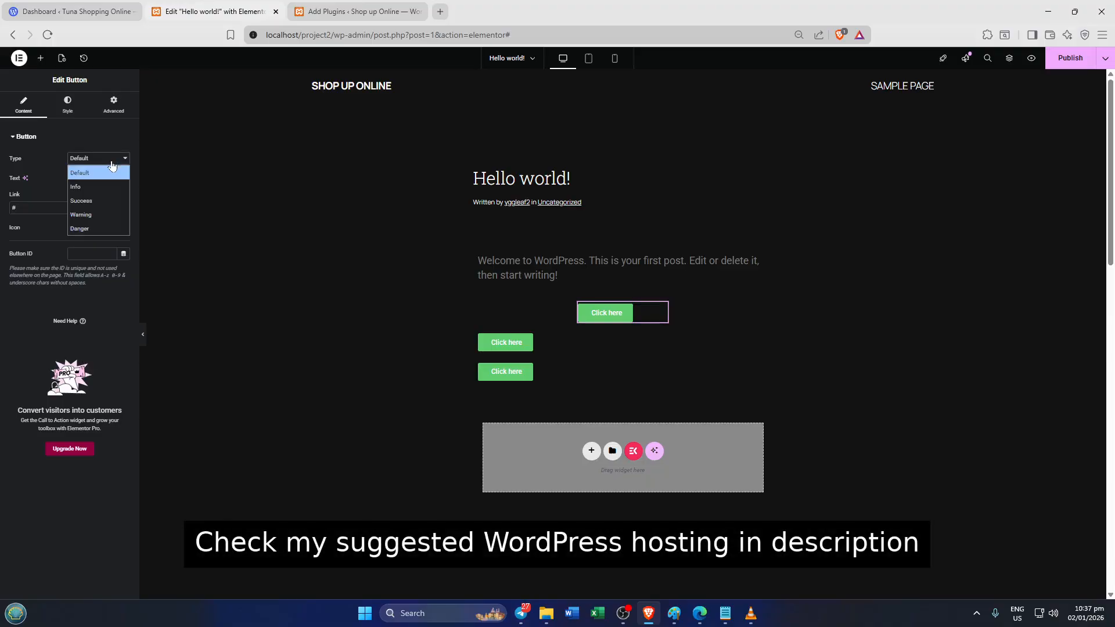
pyautogui.click(112, 166)
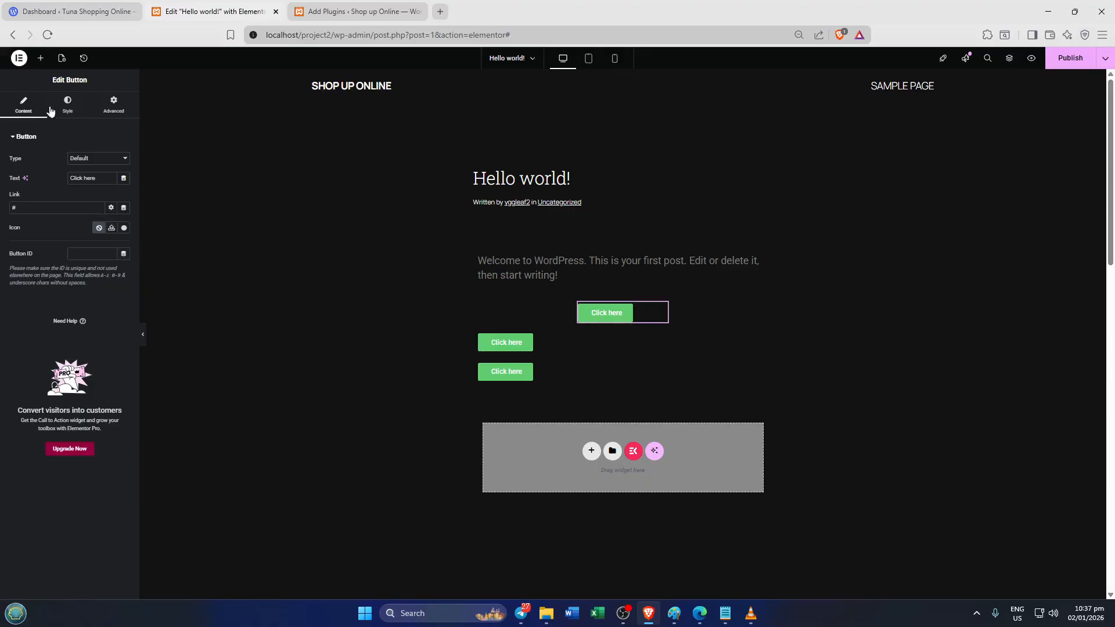
# Set the first button's padding to 20 px and its border radius to 10 px on all sides
pyautogui.click(67, 105)
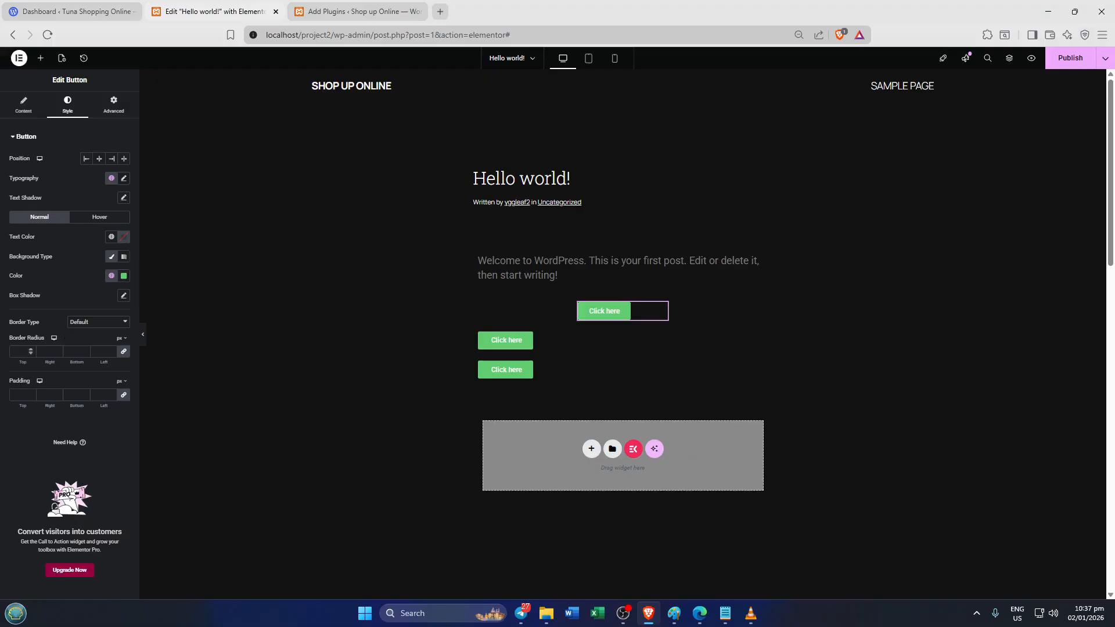
pyautogui.click(20, 395)
pyautogui.write('1')
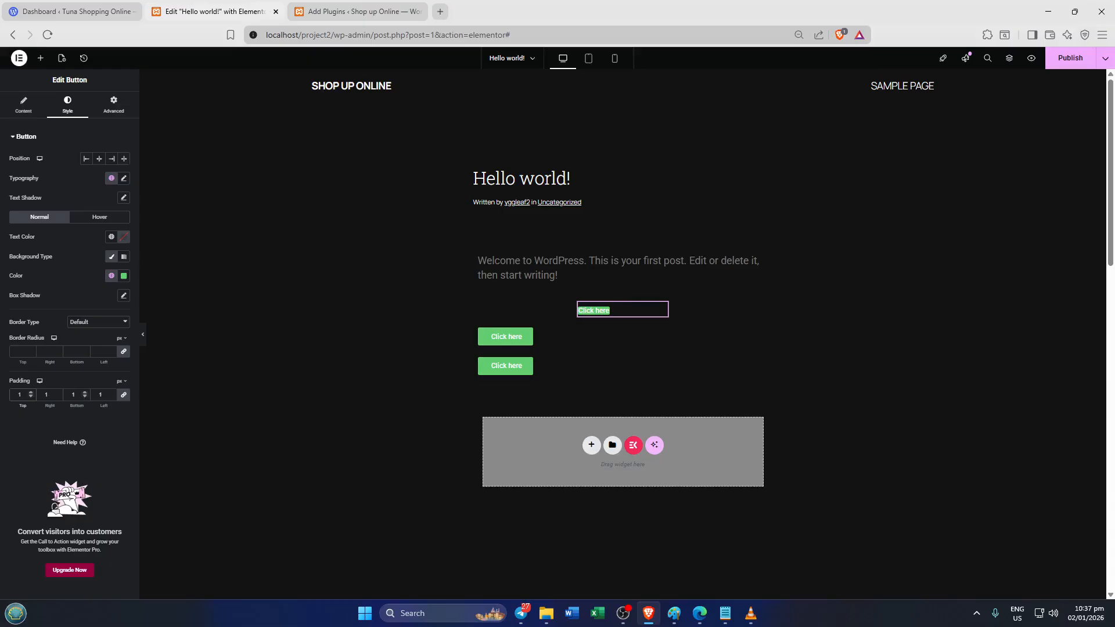
pyautogui.write('0')
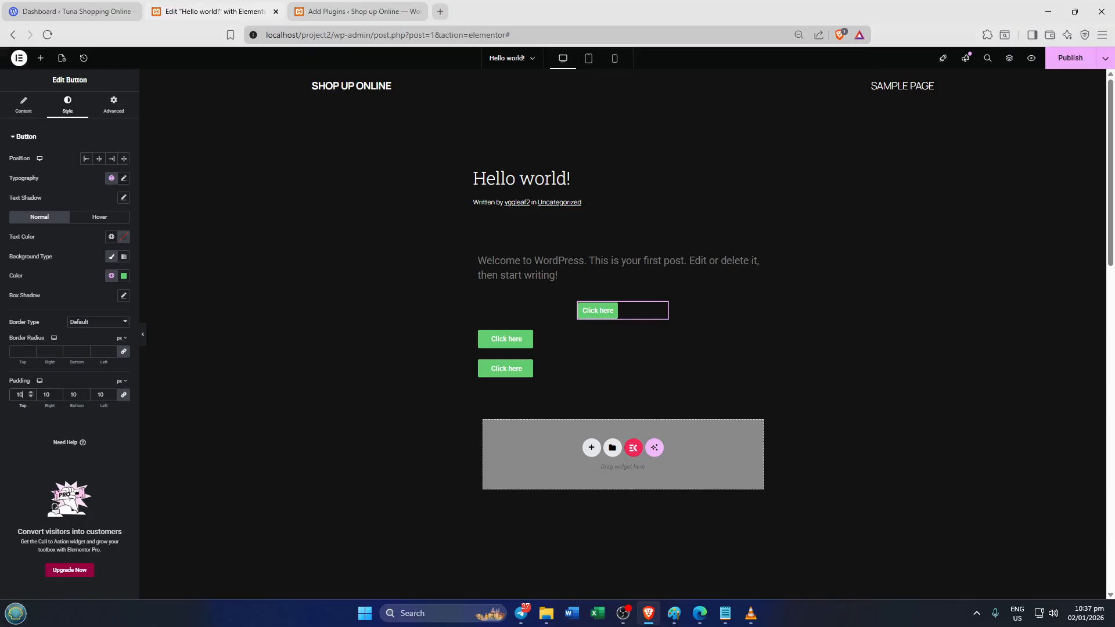
pyautogui.press('BackSpace')
pyautogui.press('BackSpace')
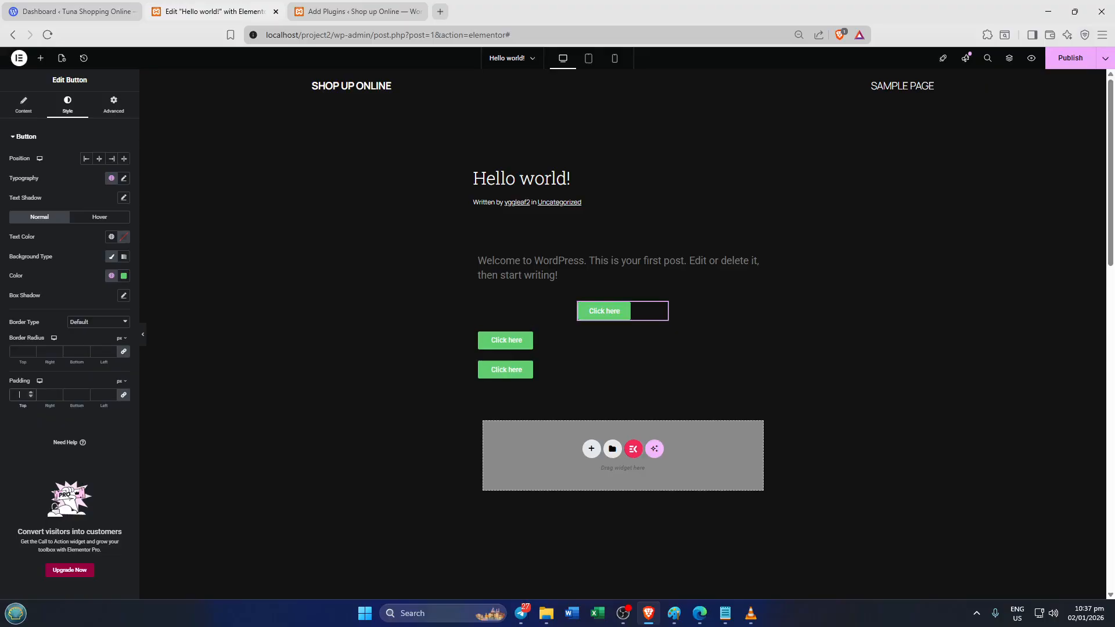
pyautogui.write('20')
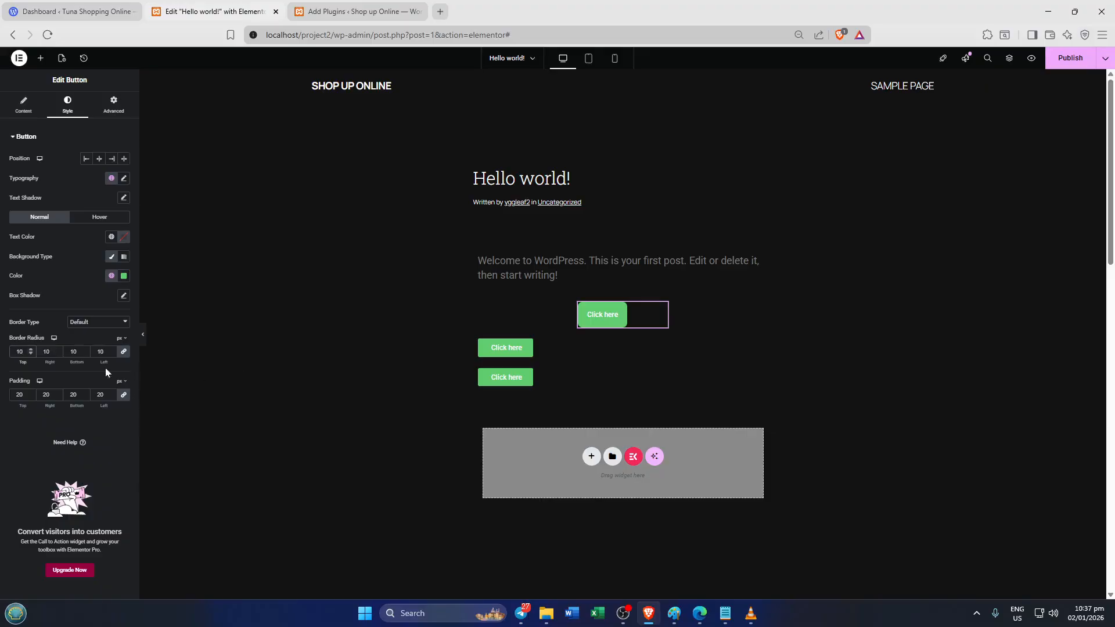
pyautogui.click(30, 351)
# Increase the first button's typography size to about 38 px
pyautogui.click(21, 182)
pyautogui.click(123, 182)
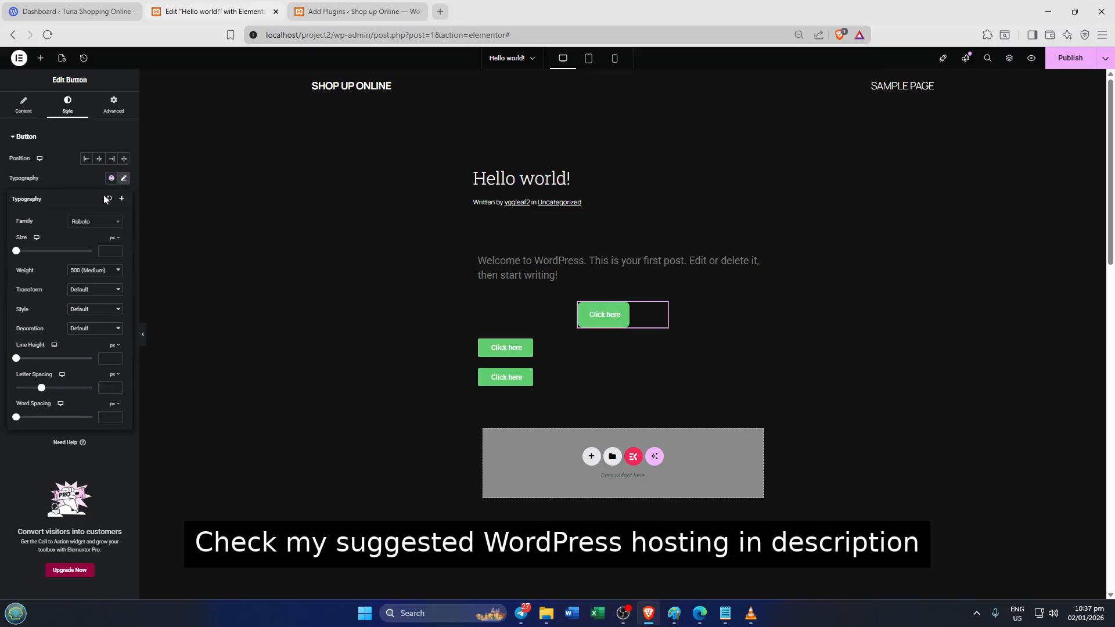
pyautogui.moveTo(15, 252); pyautogui.dragTo(28, 262)
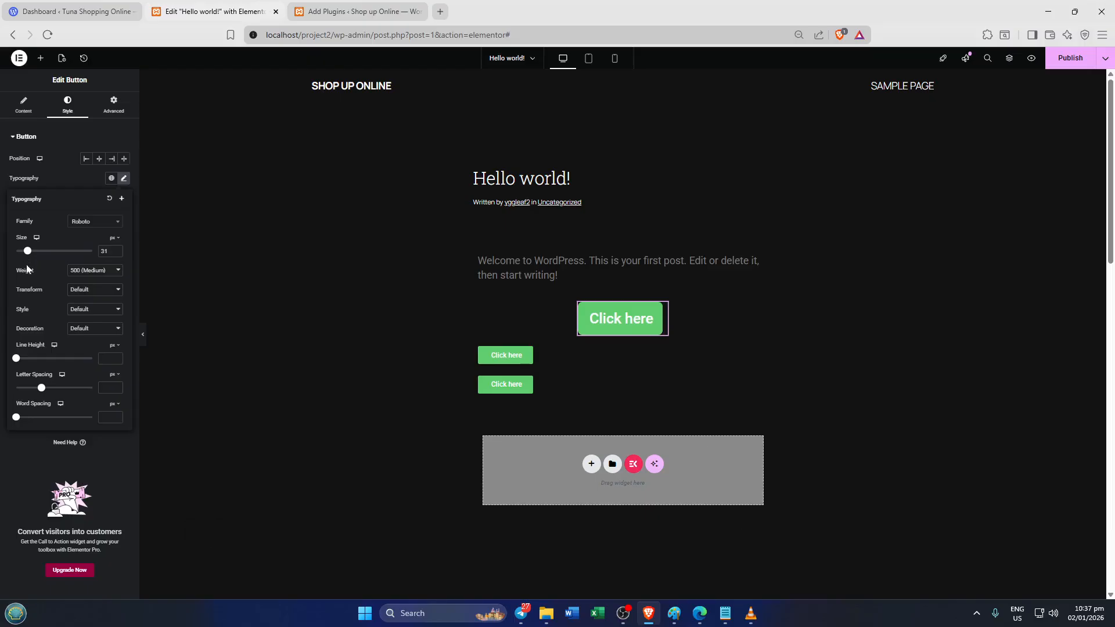
pyautogui.moveTo(30, 257); pyautogui.dragTo(34, 255)
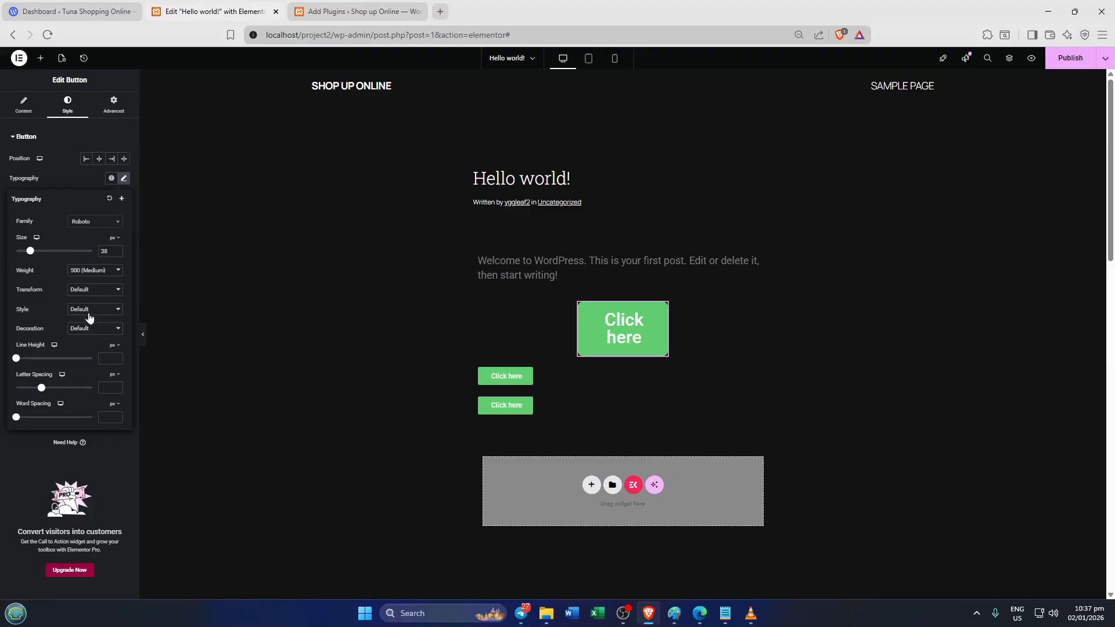
# Copy the restyled first button as the source for its style
pyautogui.rightClick(649, 326)
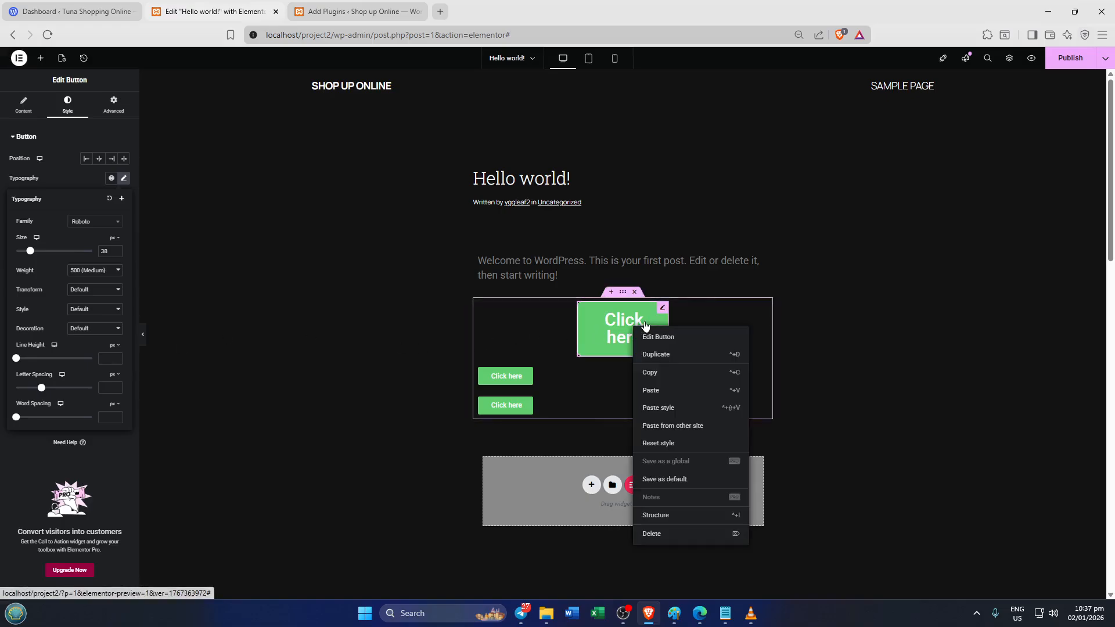
pyautogui.click(612, 326)
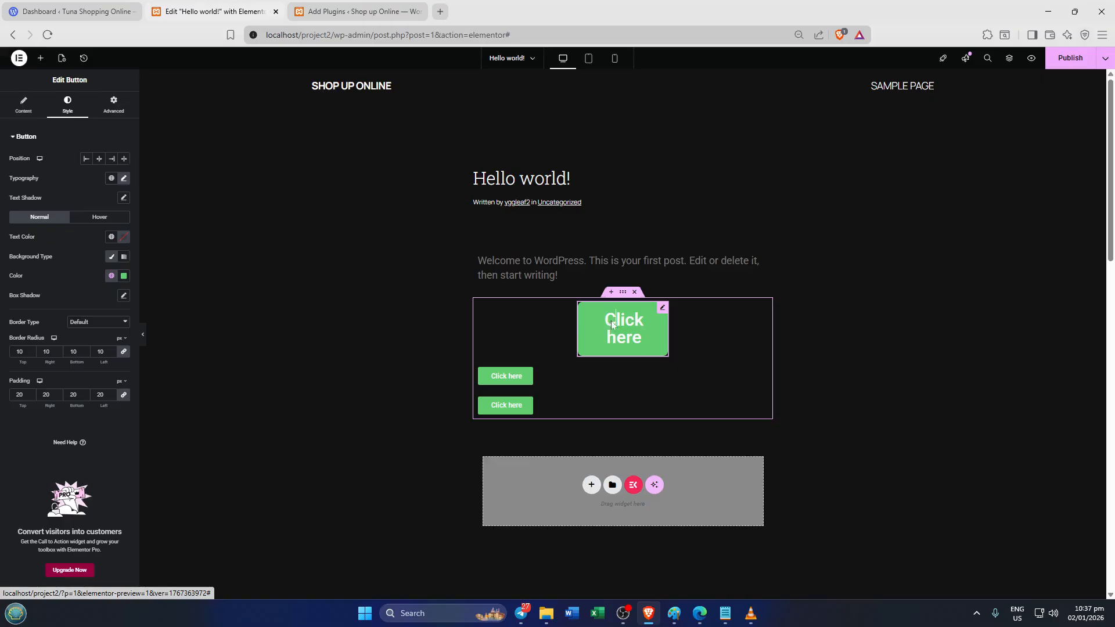
pyautogui.rightClick(611, 322)
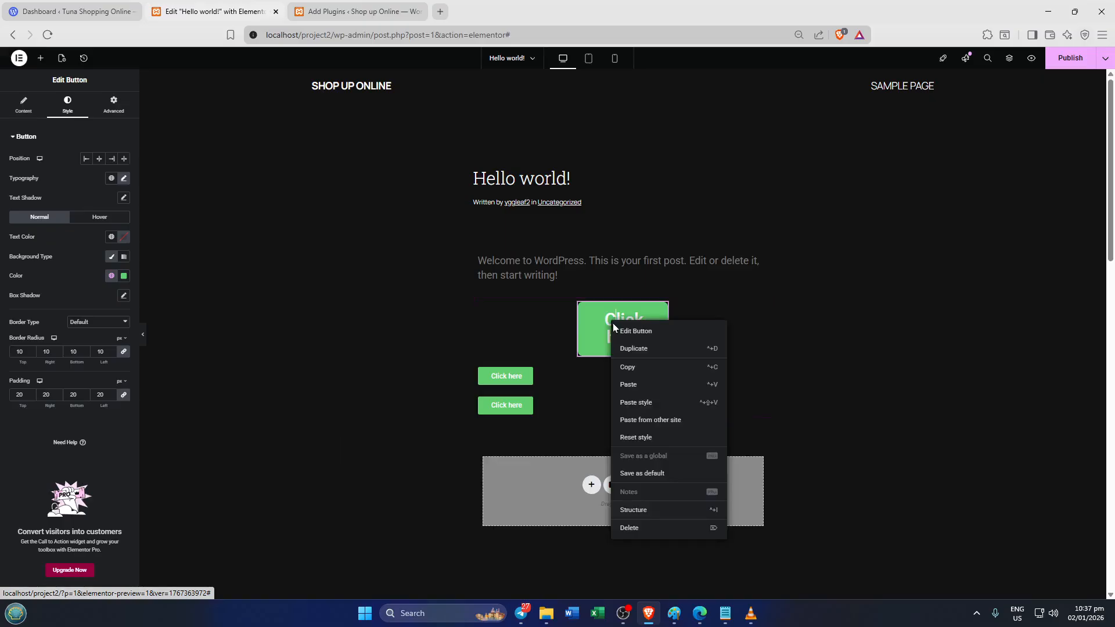
pyautogui.click(644, 387)
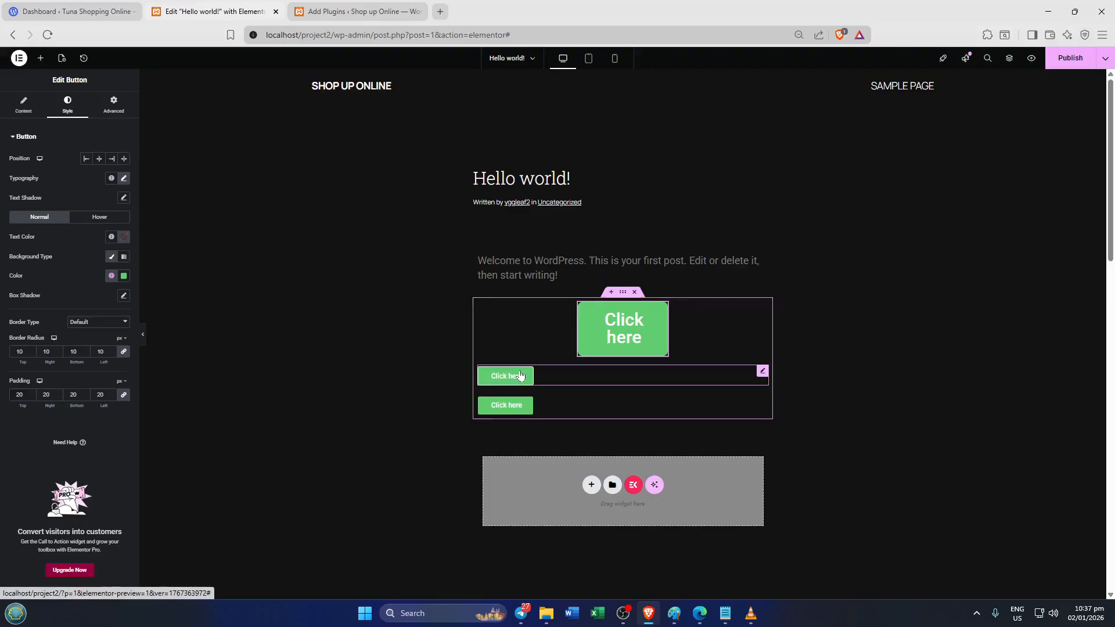
# Paste the copied button below the second button and delete that extra copy
pyautogui.click(521, 376)
pyautogui.rightClick(520, 376)
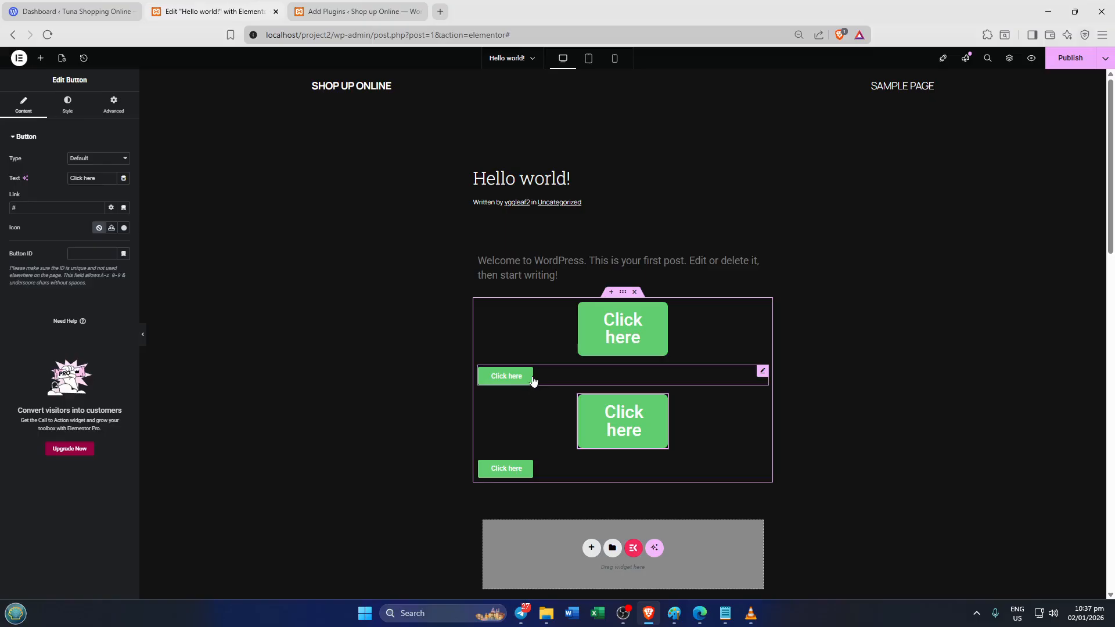
pyautogui.press('Delete')
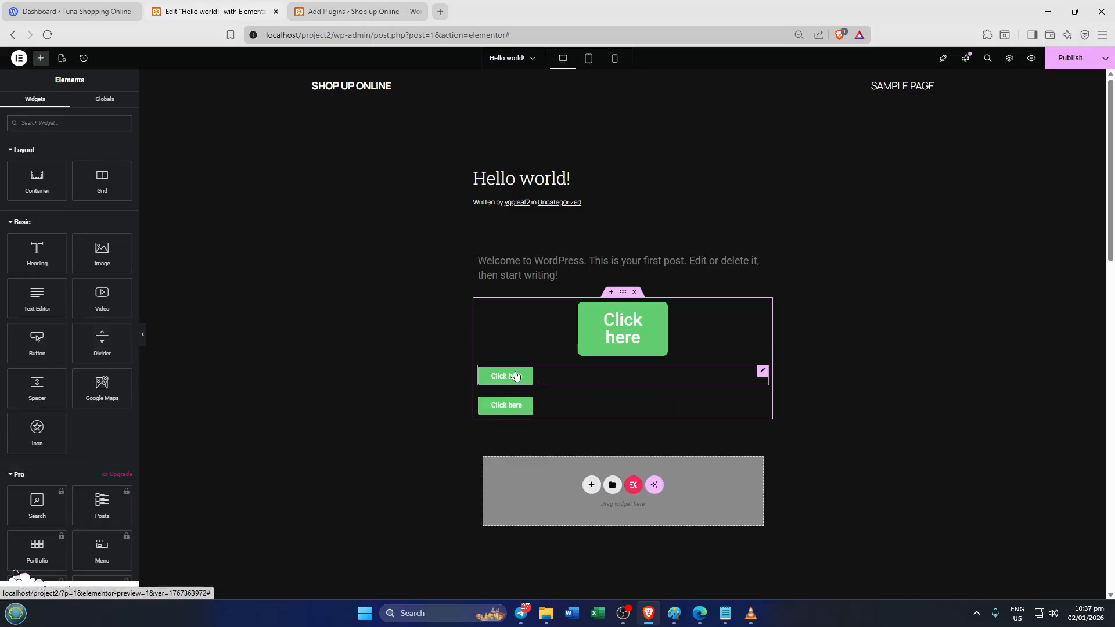
# Paste the copied button's style onto the second and third buttons and clear the selection
pyautogui.rightClick(516, 378)
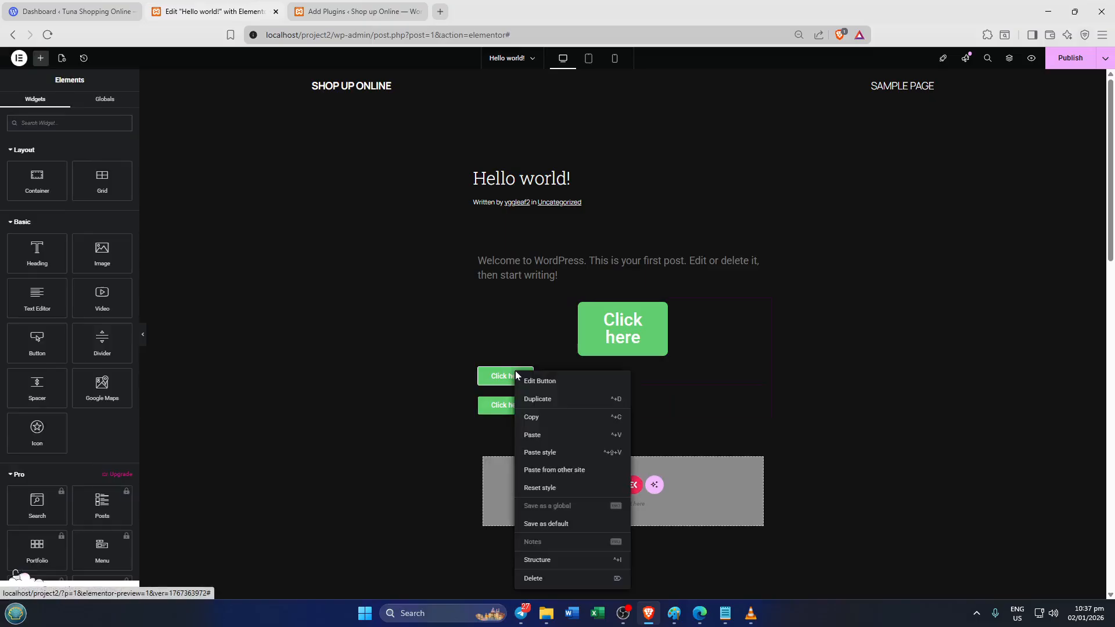
pyautogui.click(544, 454)
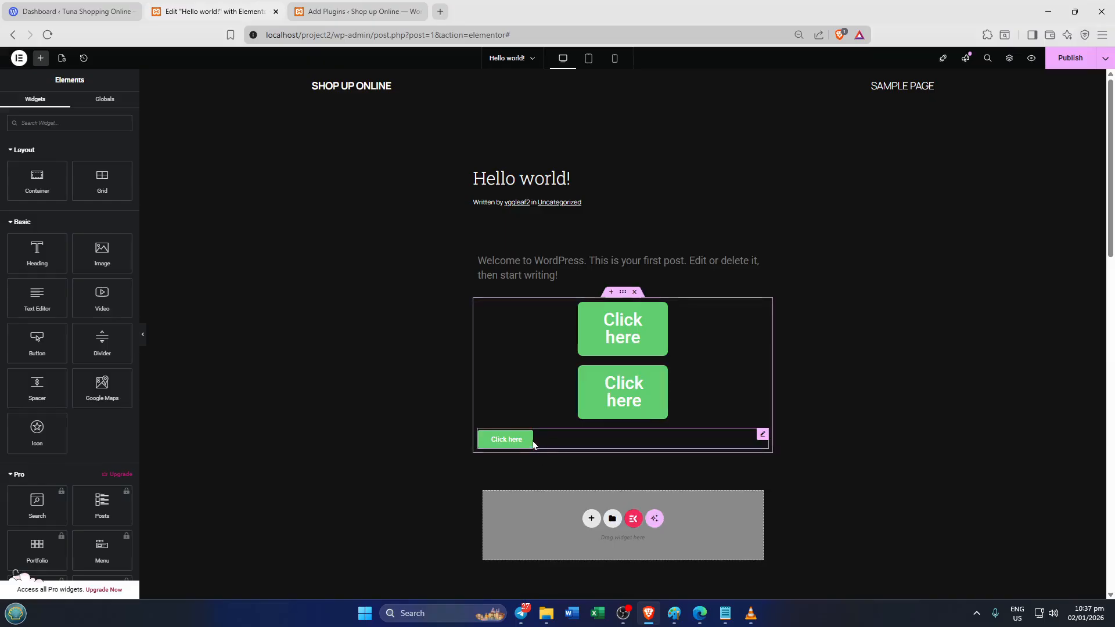
pyautogui.click(506, 441)
pyautogui.rightClick(505, 440)
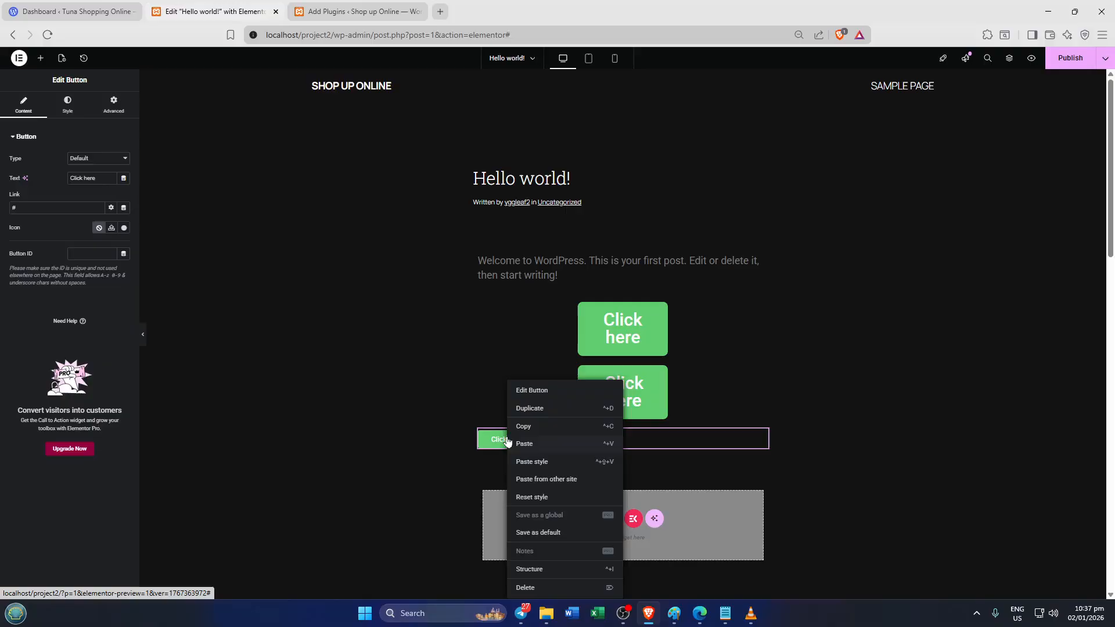
pyautogui.click(548, 462)
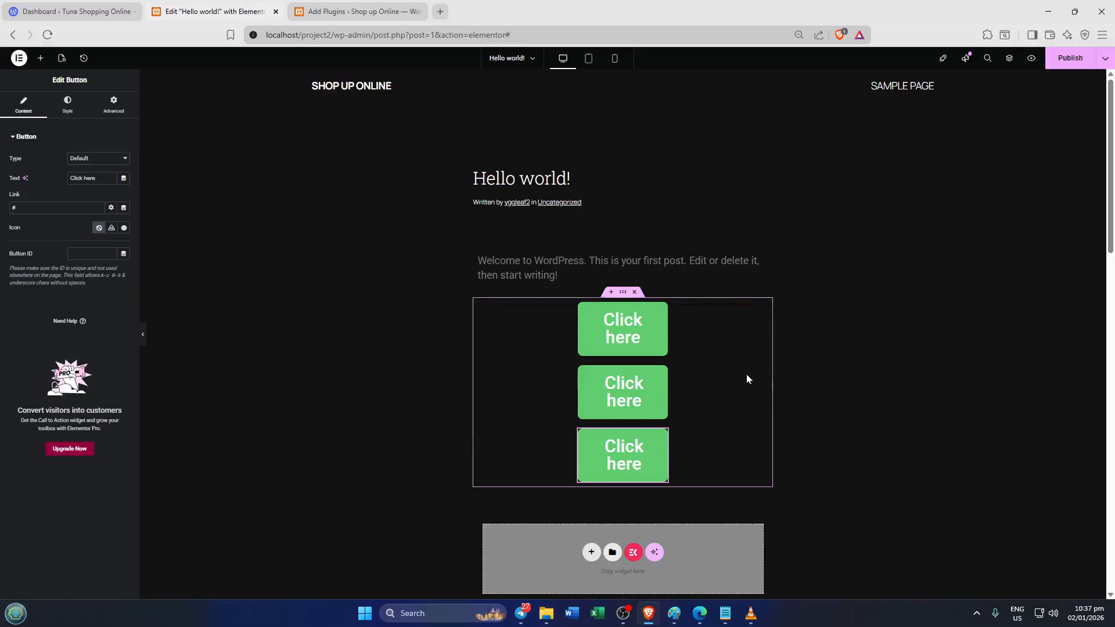
pyautogui.click(827, 346)
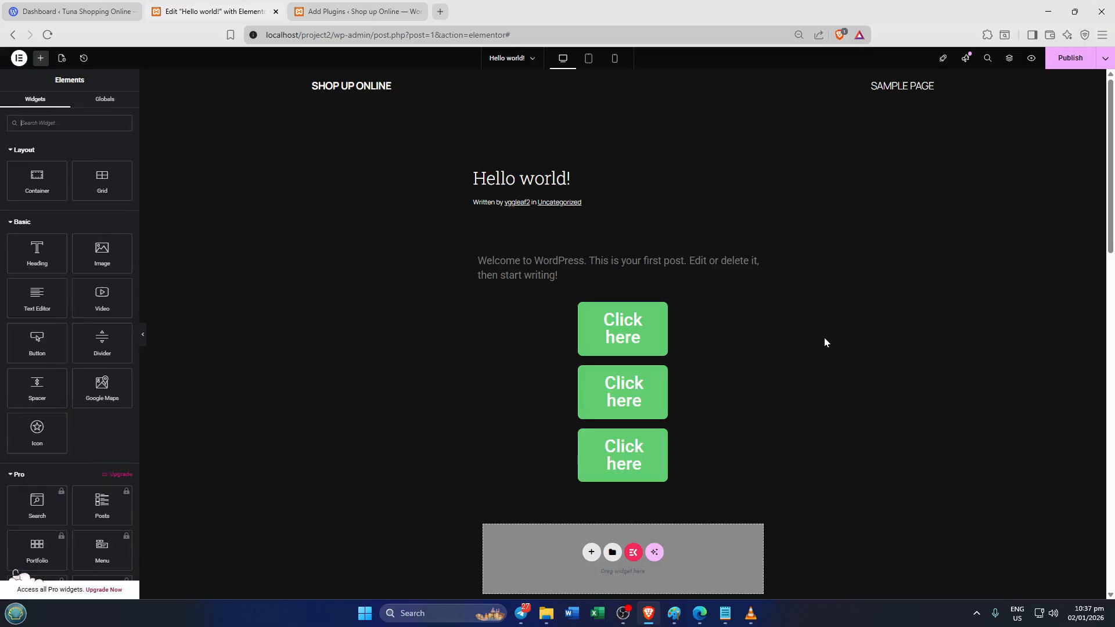